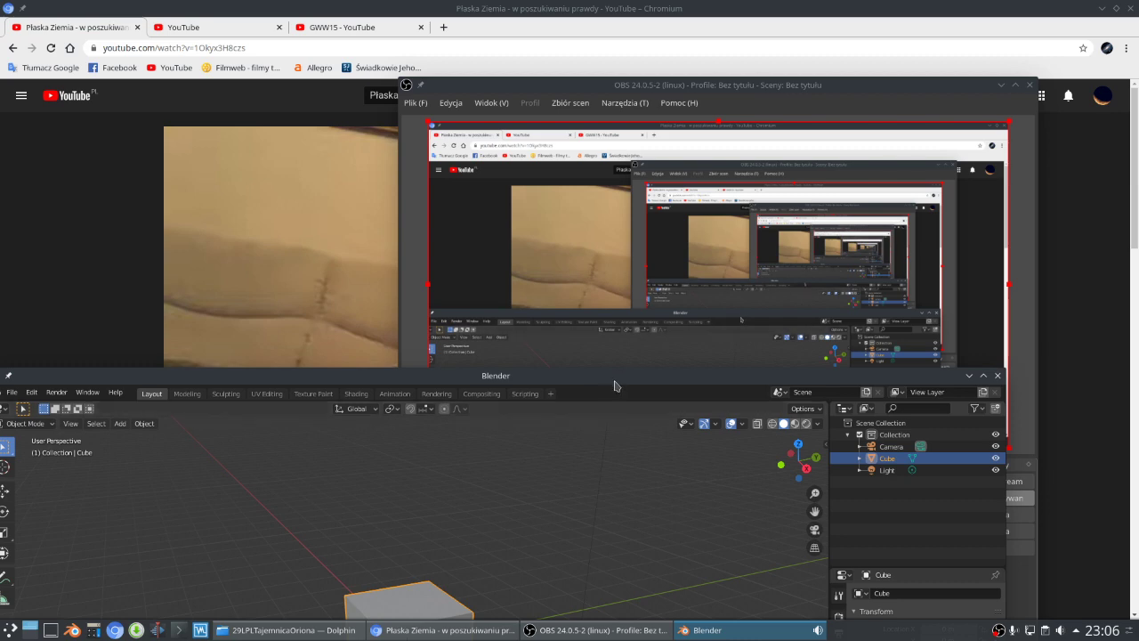
Bring the Blender window in front of the browser and maximize it
drag(615, 377, 680, 48)
middle_click(683, 45)
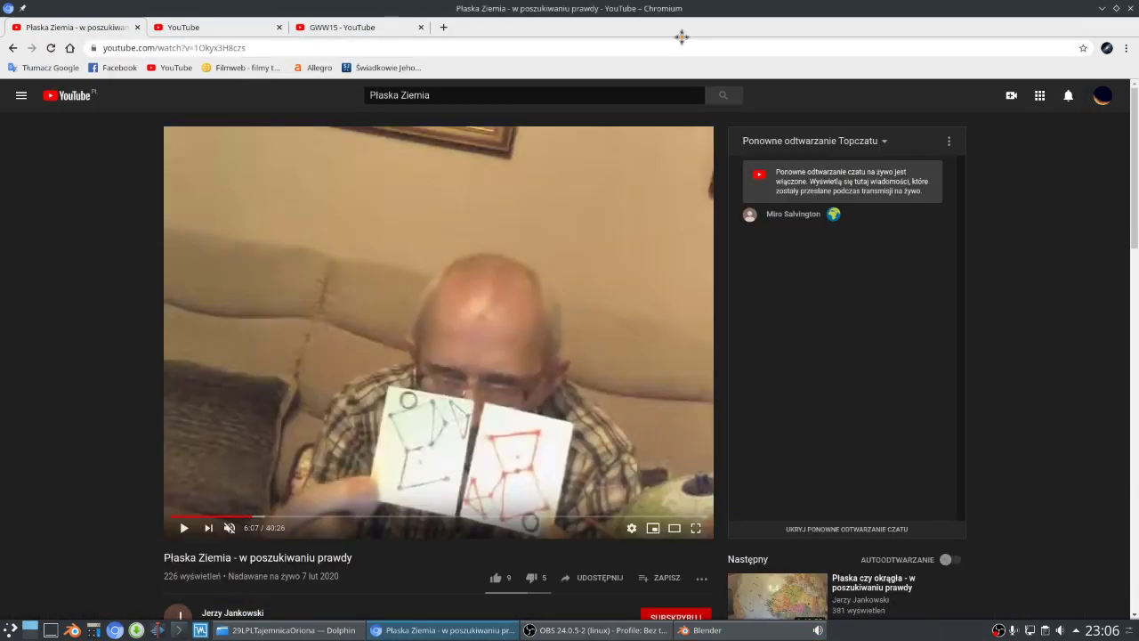
click(758, 632)
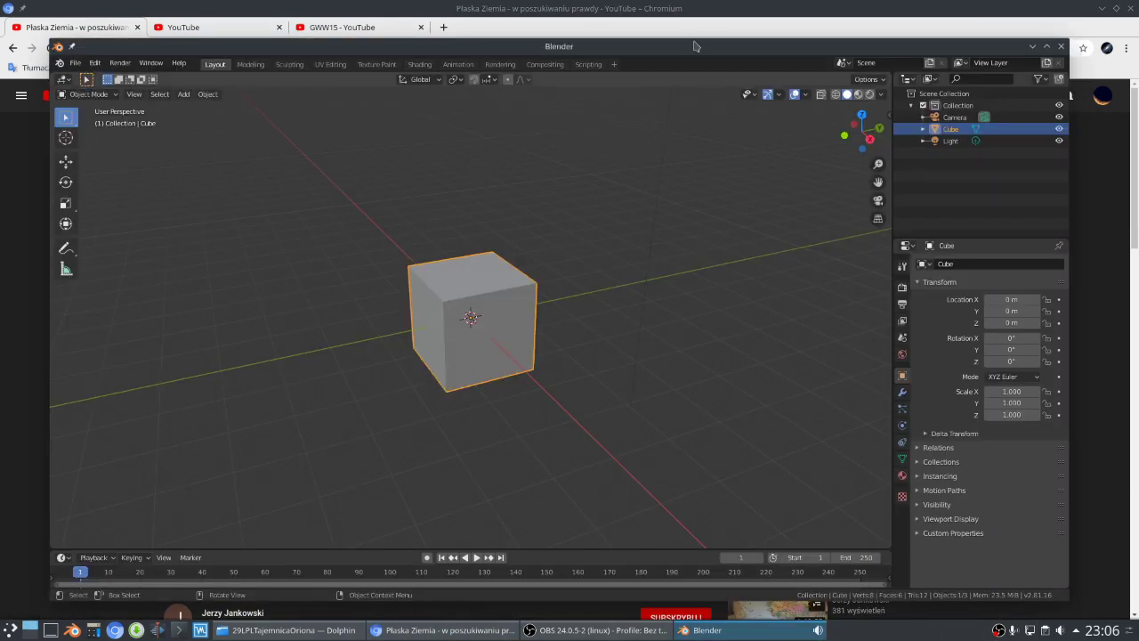
double_click(750, 56)
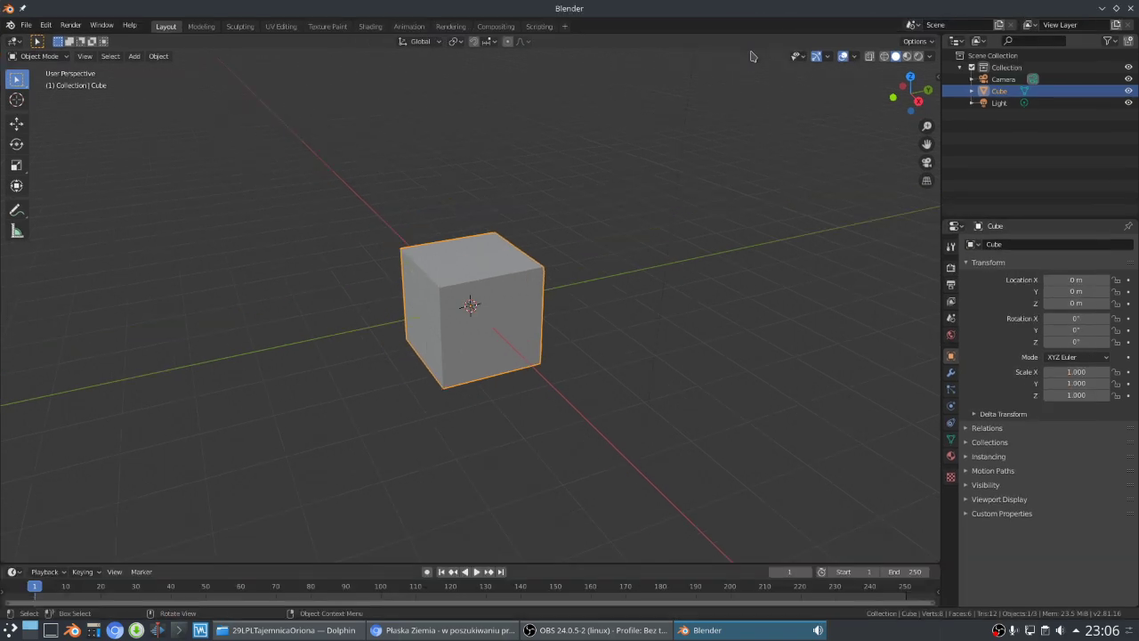
mouse_move(418, 637)
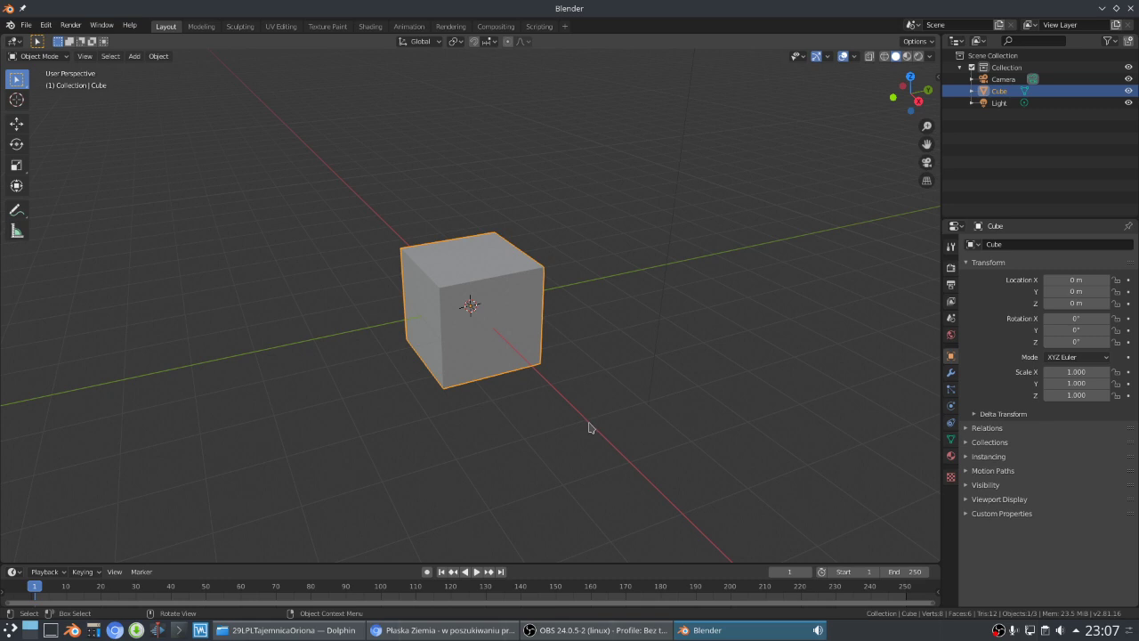
Open the recent file Earth_2.8_Rownik.blend and close its separate Render Result window
scroll(287, 382, down, 2)
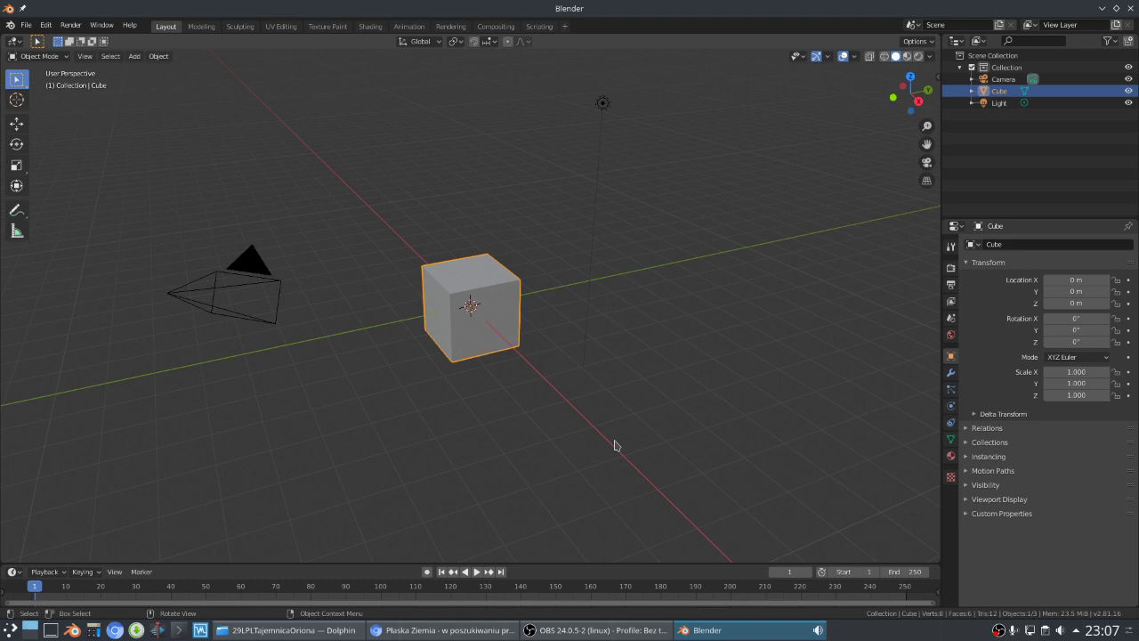
key(ctrl+z)
key(ctrl+shift+z)
click(42, 25)
click(26, 25)
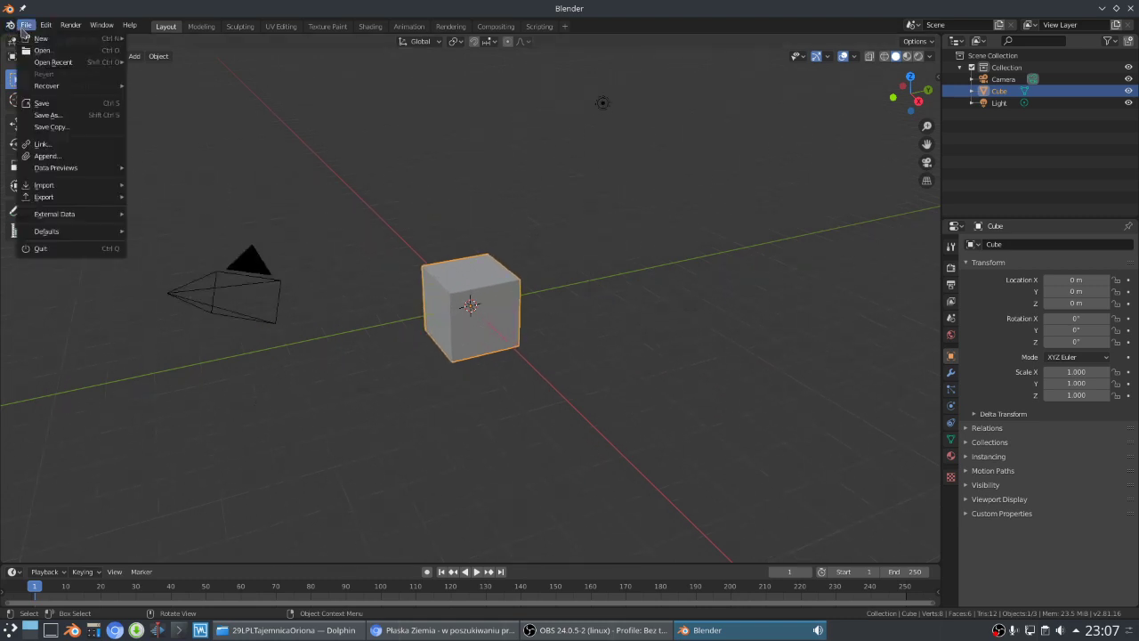
mouse_move(58, 66)
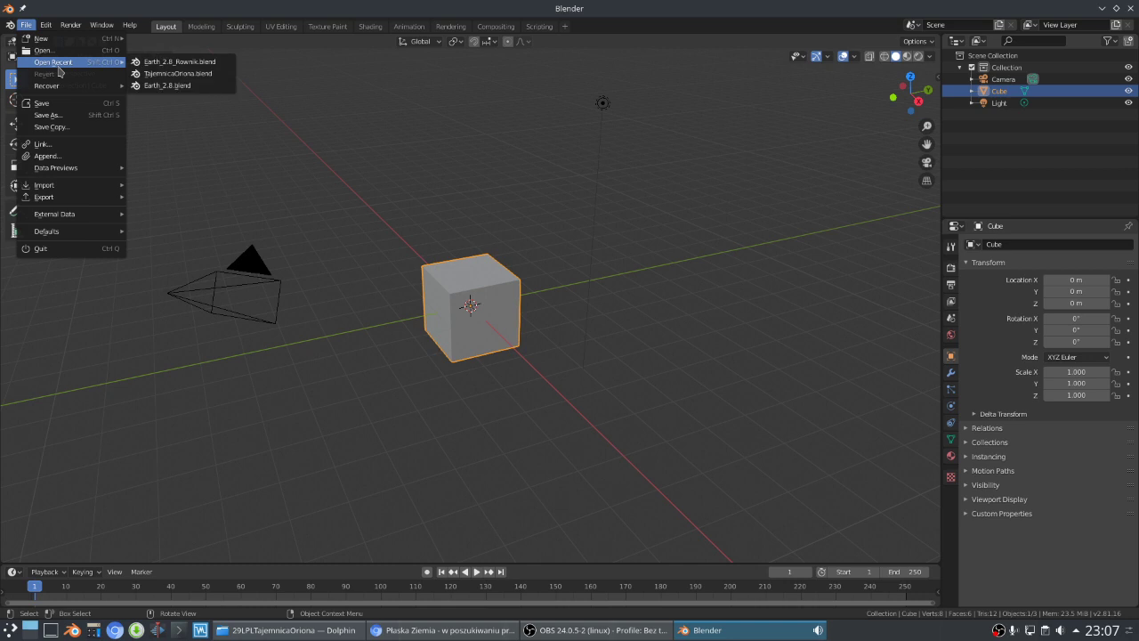
click(220, 62)
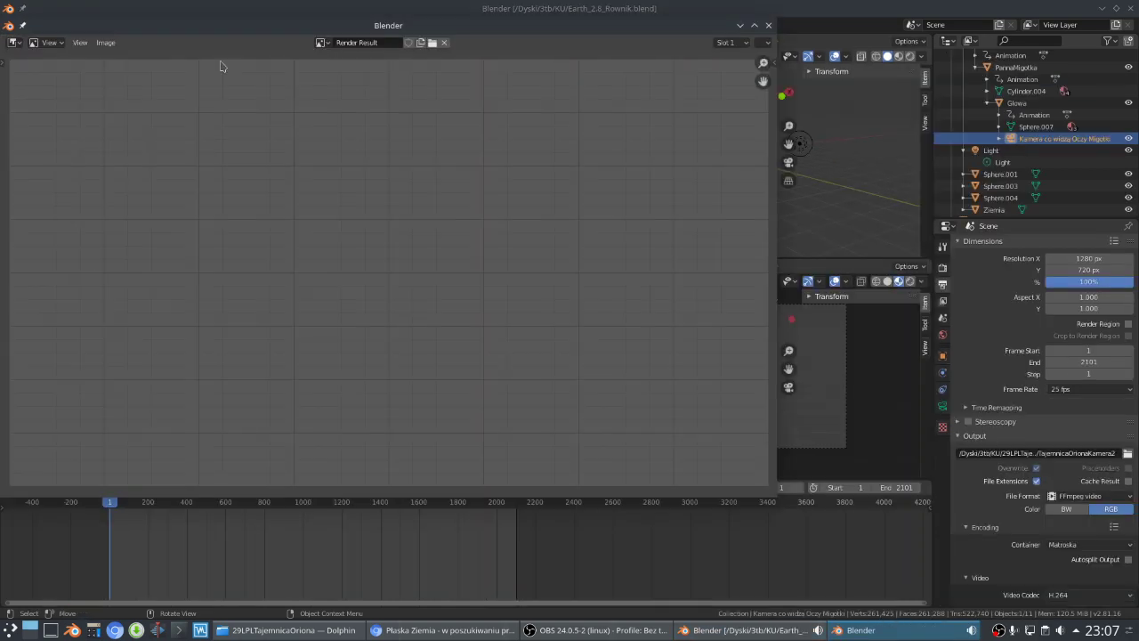
click(769, 25)
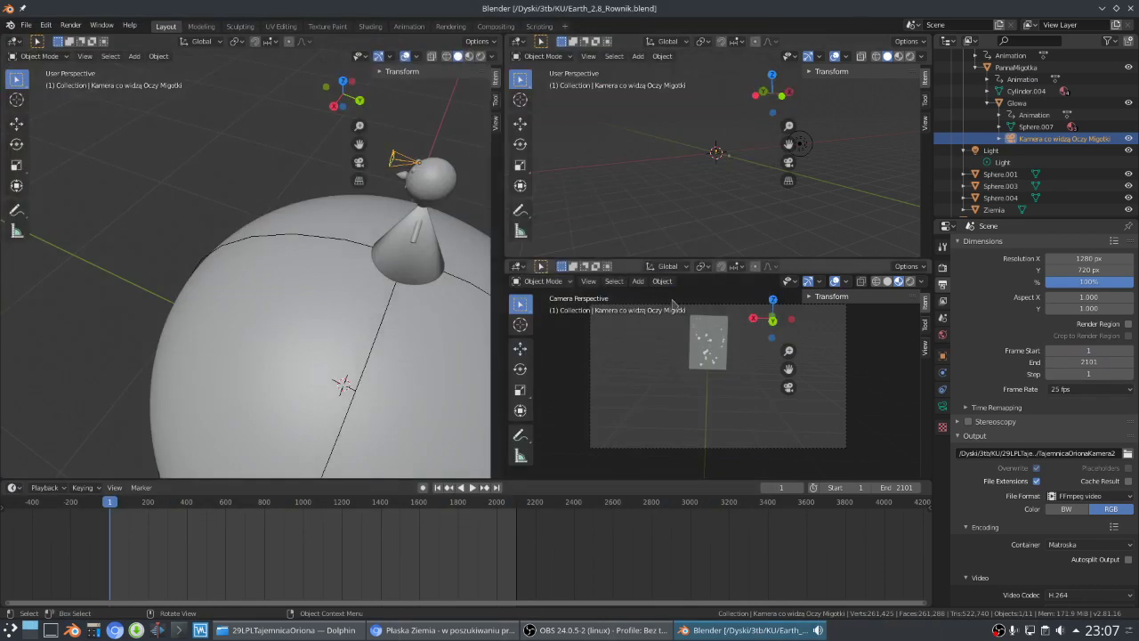
Frame the figure standing on the globe and switch its viewport to rendered shading
scroll(404, 311, down, 5)
scroll(303, 337, up, 8)
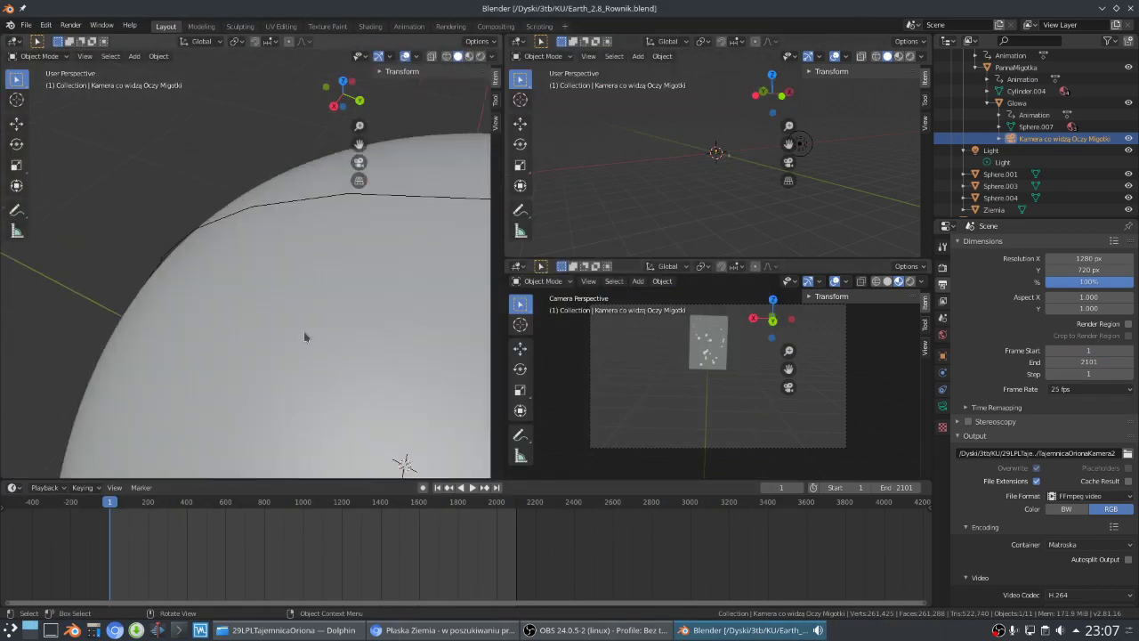
middle_drag(304, 336, 211, 348)
scroll(115, 329, down, 5)
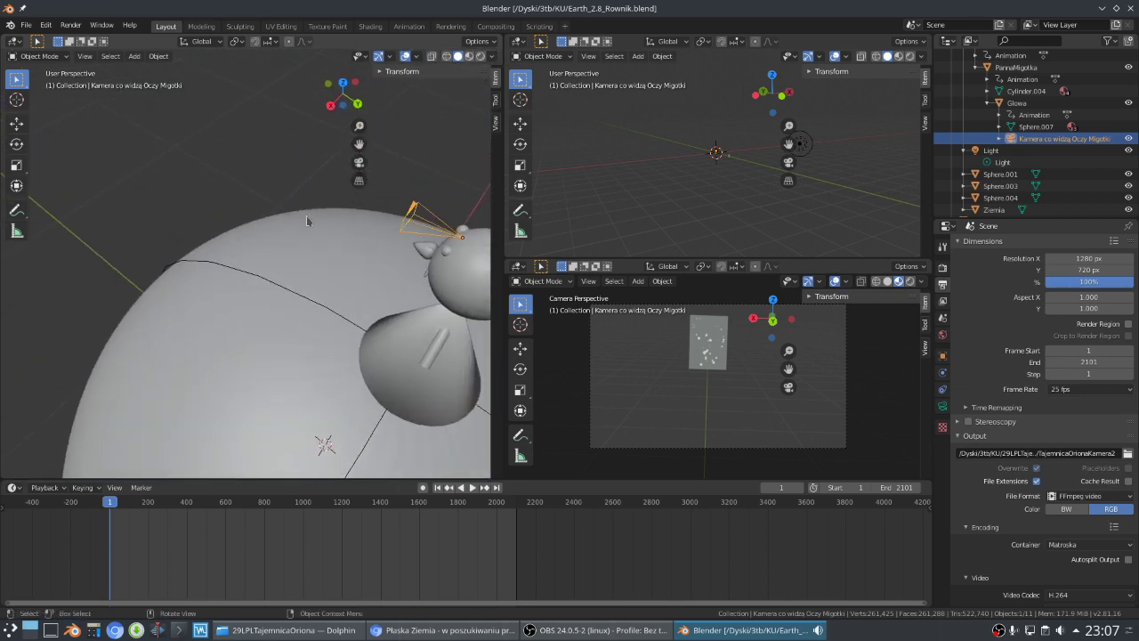
mouse_move(307, 214)
middle_down()
mouse_move(237, 183)
mouse_move(294, 196)
middle_up()
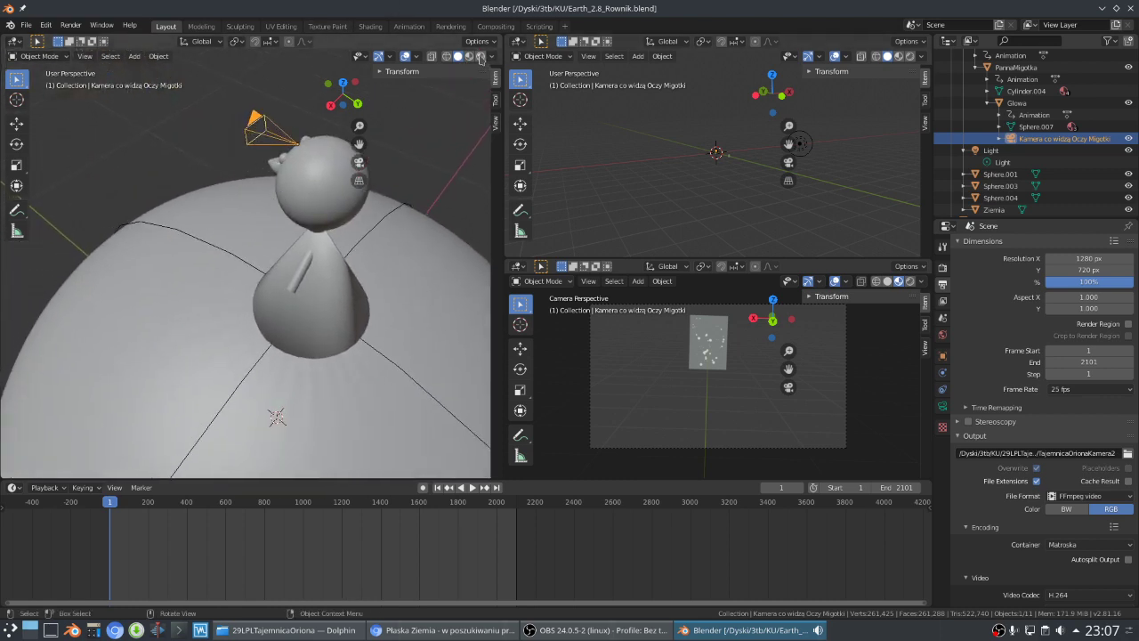
click(479, 56)
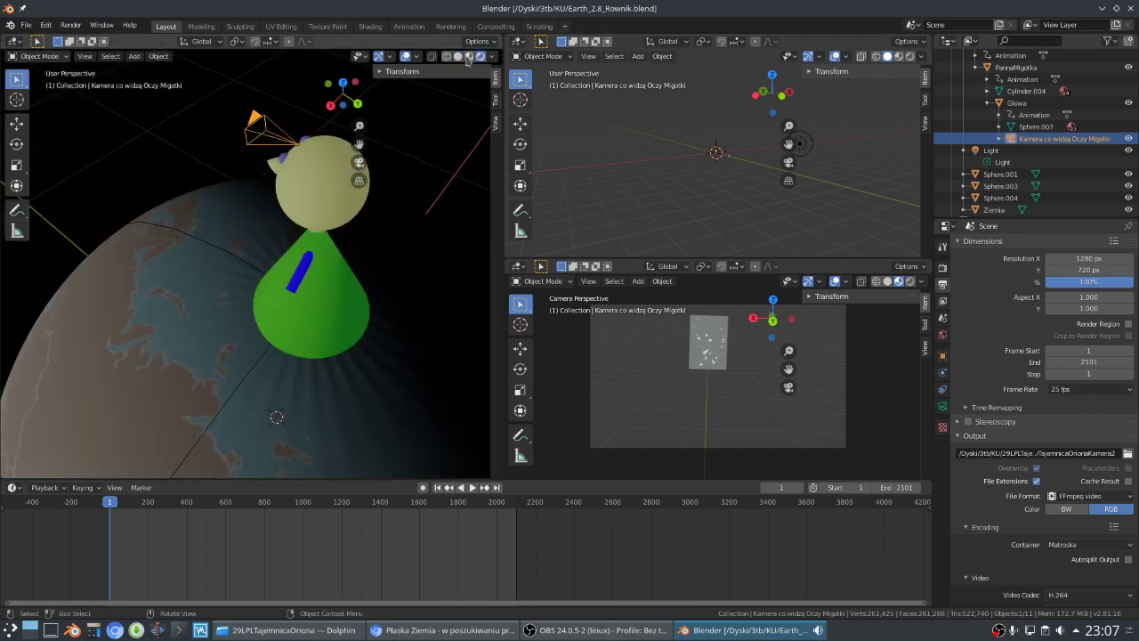
Examine the figure's camera and select the figure's green body, PannaMigotka, on the globe
middle_drag(396, 189, 320, 305)
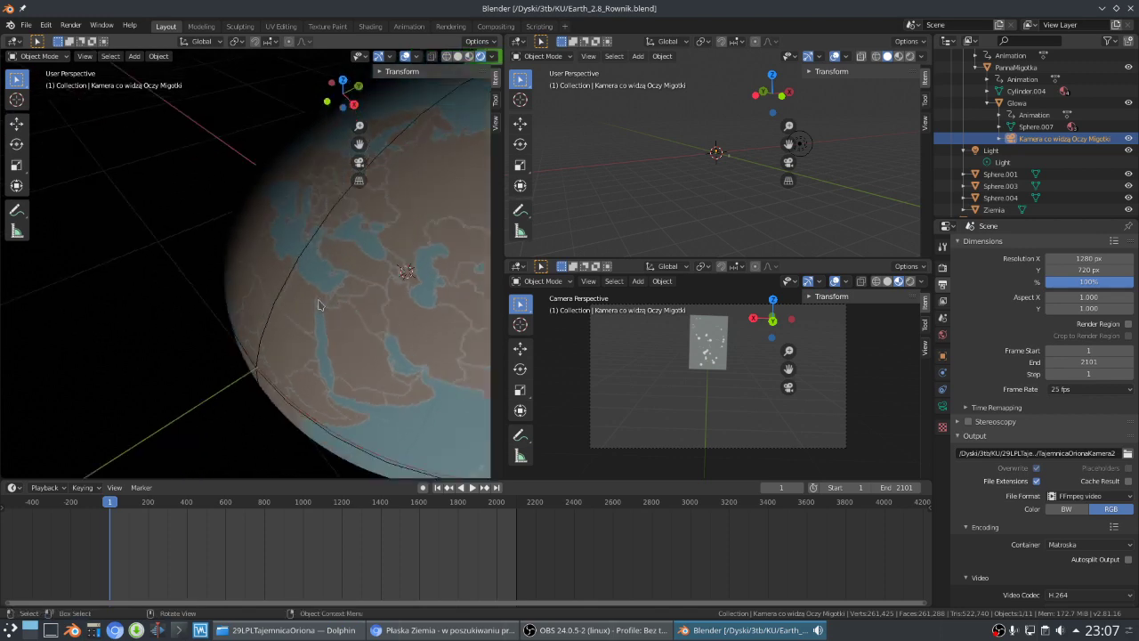
middle_drag(323, 257, 218, 316)
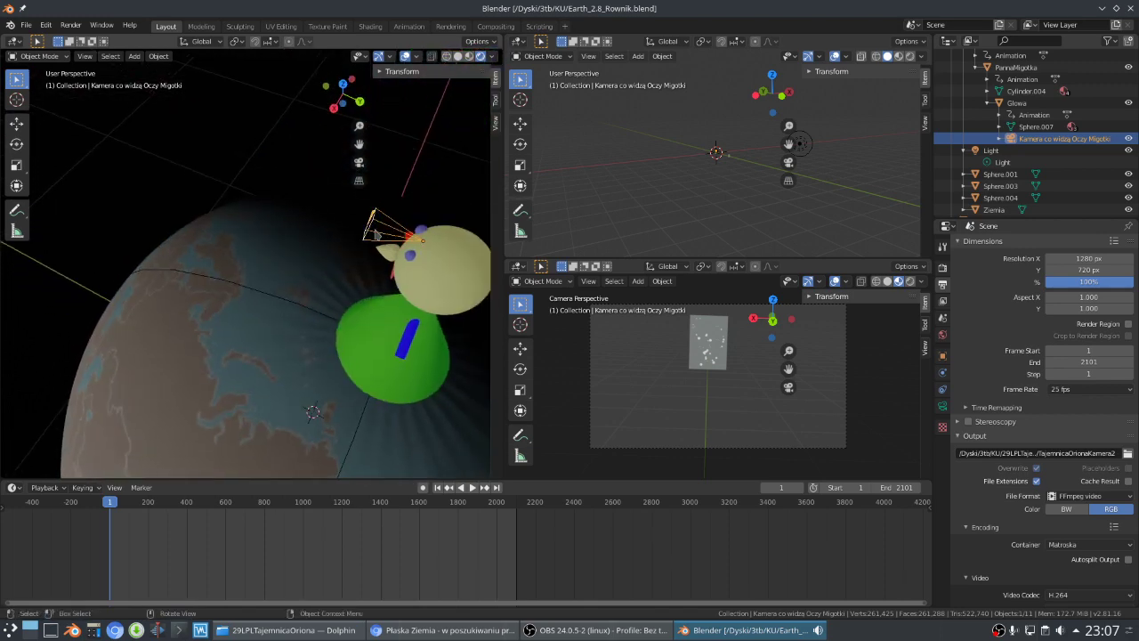
scroll(398, 254, up, 5)
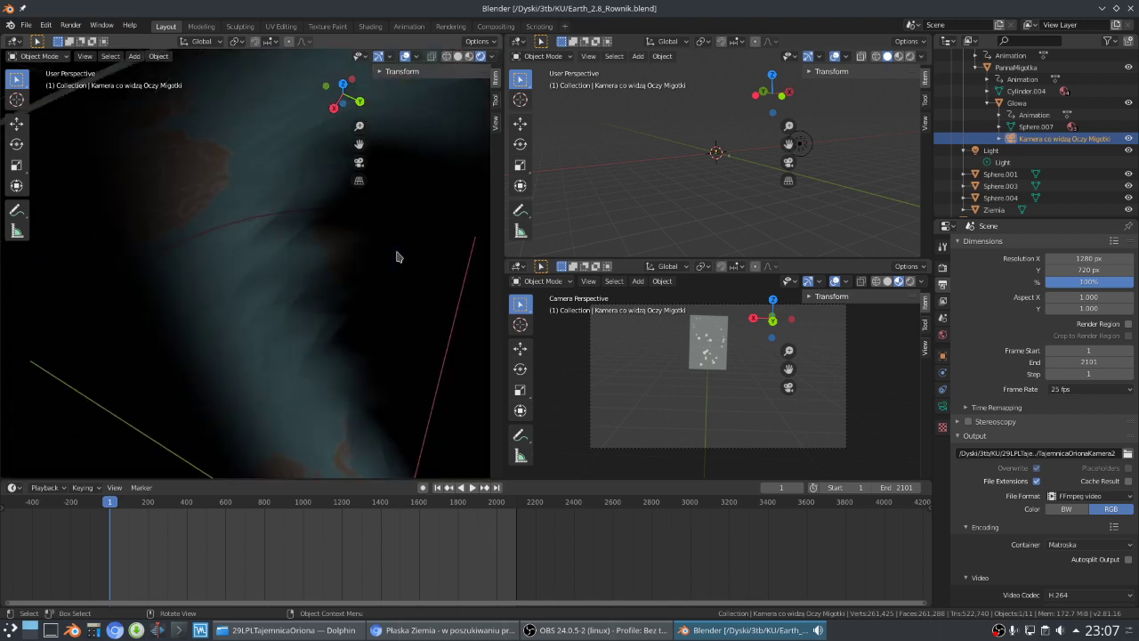
scroll(400, 260, down, 5)
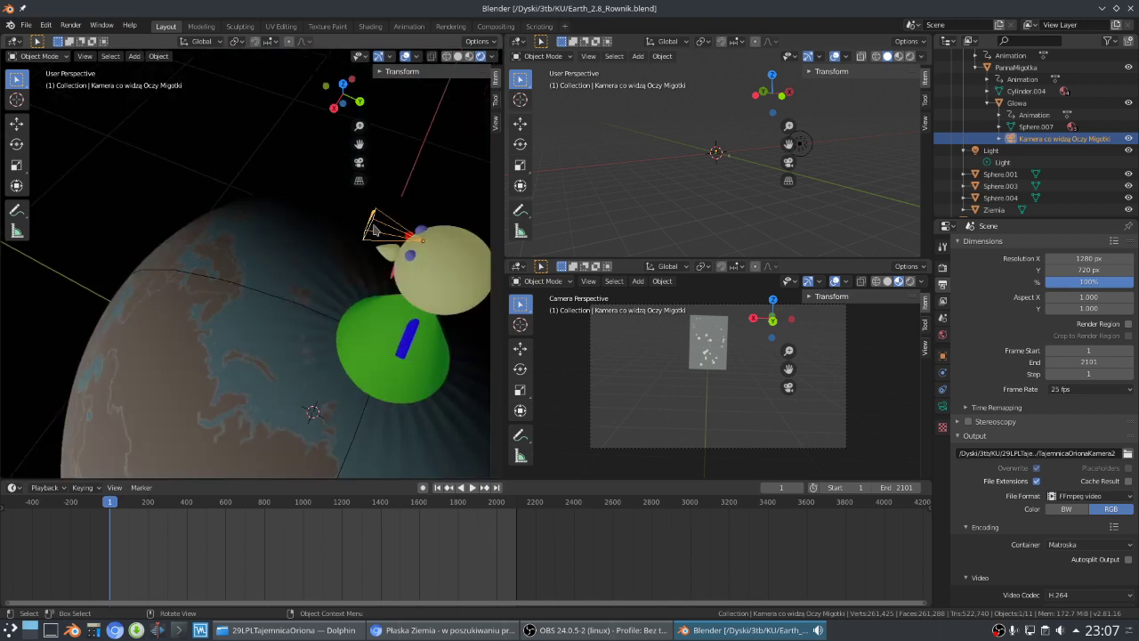
click(394, 372)
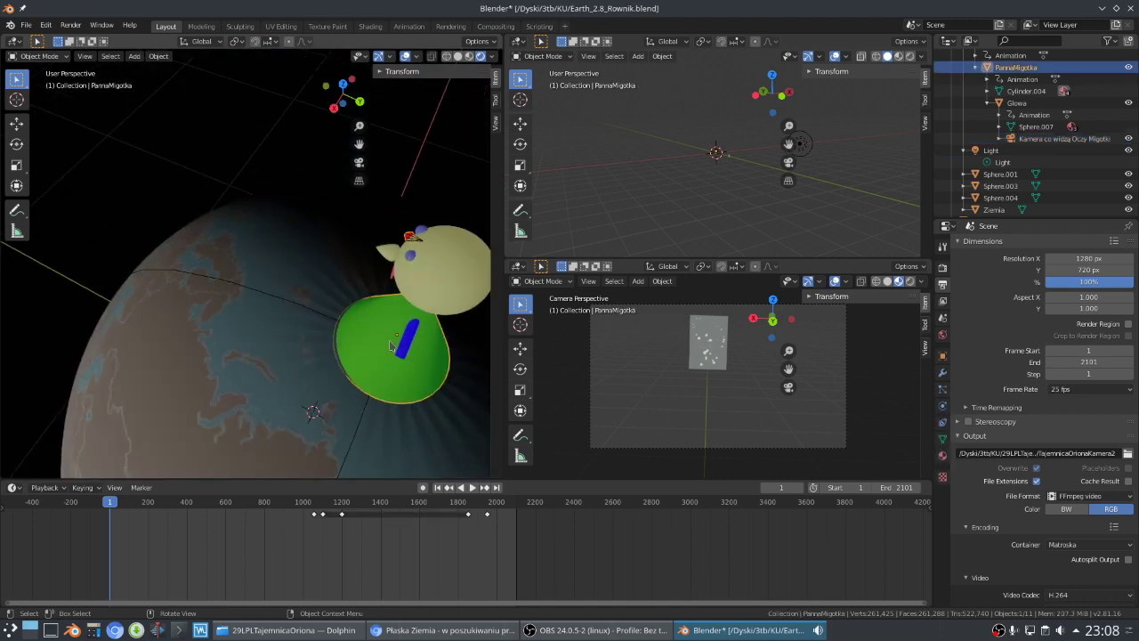
click(389, 228)
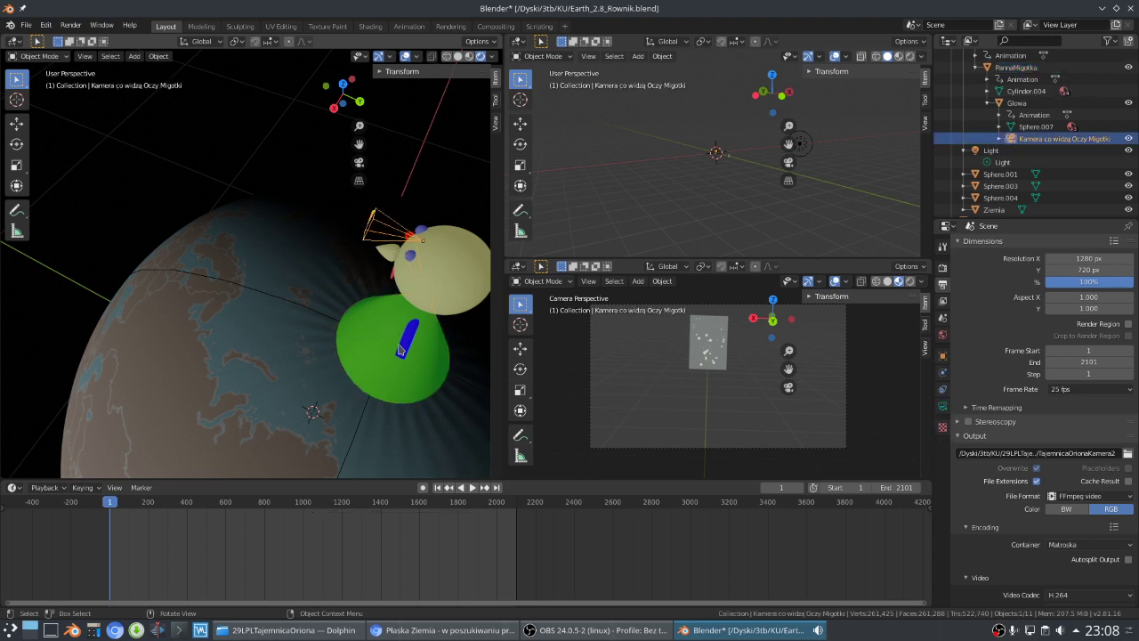
click(401, 351)
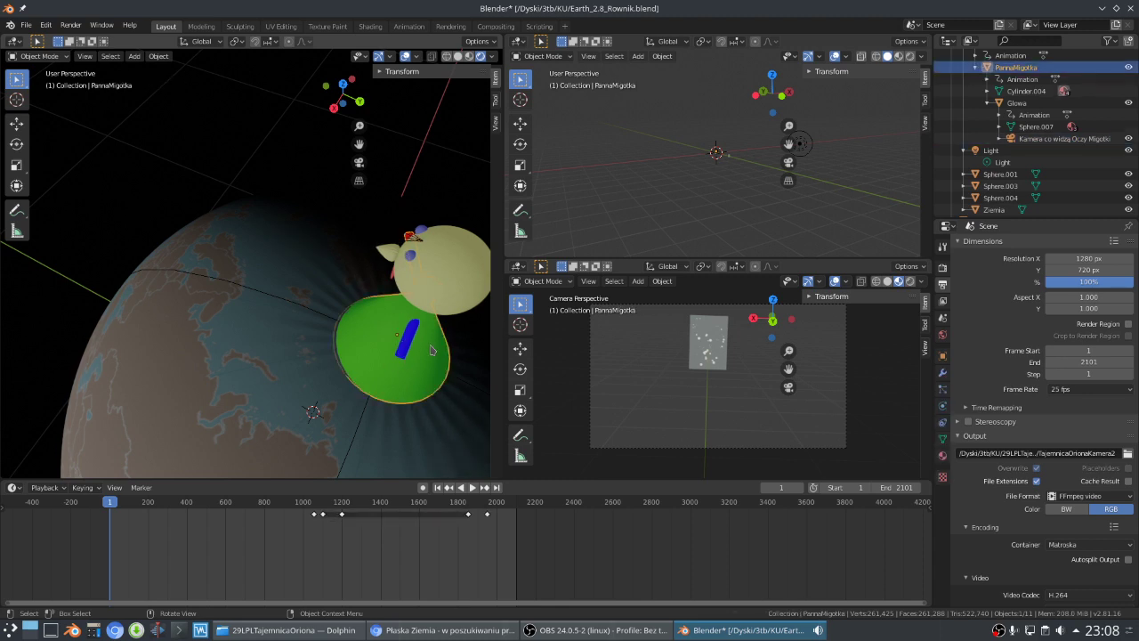
Examine the globe, the figure and the distant star constellation from several sides, with a brief comparison to the YouTube video
mouse_move(149, 330)
middle_down()
mouse_move(197, 375)
mouse_move(145, 338)
mouse_move(124, 343)
mouse_move(138, 352)
mouse_move(152, 326)
mouse_move(171, 329)
mouse_move(130, 317)
mouse_move(95, 286)
mouse_move(127, 242)
mouse_move(291, 242)
mouse_move(72, 299)
mouse_move(160, 315)
mouse_move(280, 229)
mouse_move(294, 233)
mouse_move(193, 270)
mouse_move(100, 226)
mouse_move(68, 239)
middle_up()
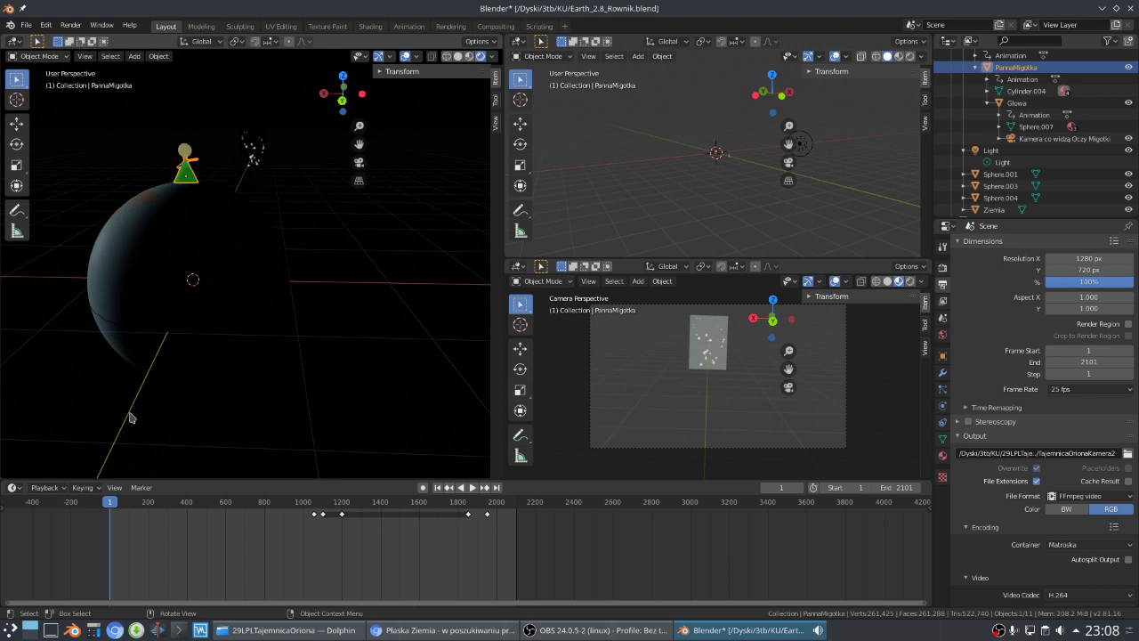
click(761, 632)
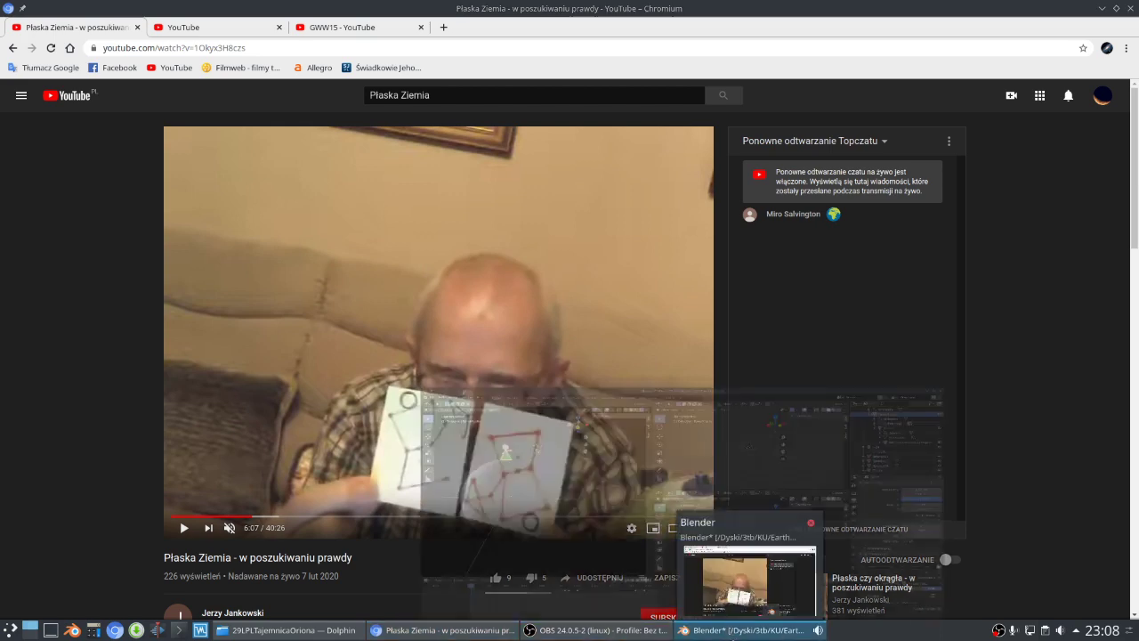
click(730, 630)
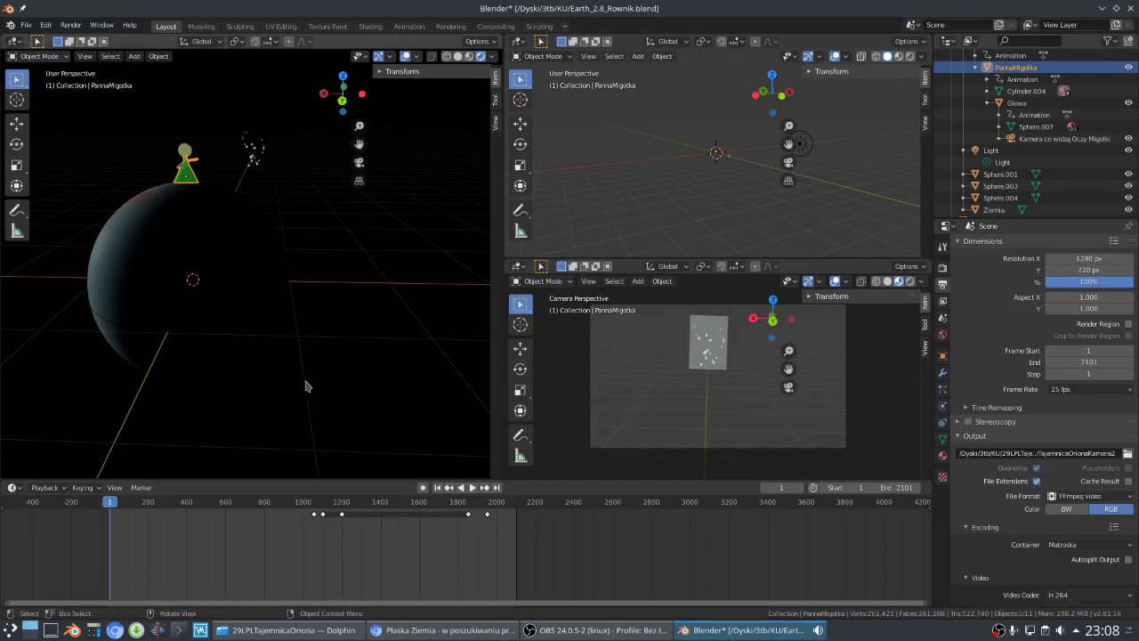
scroll(305, 387, down, 3)
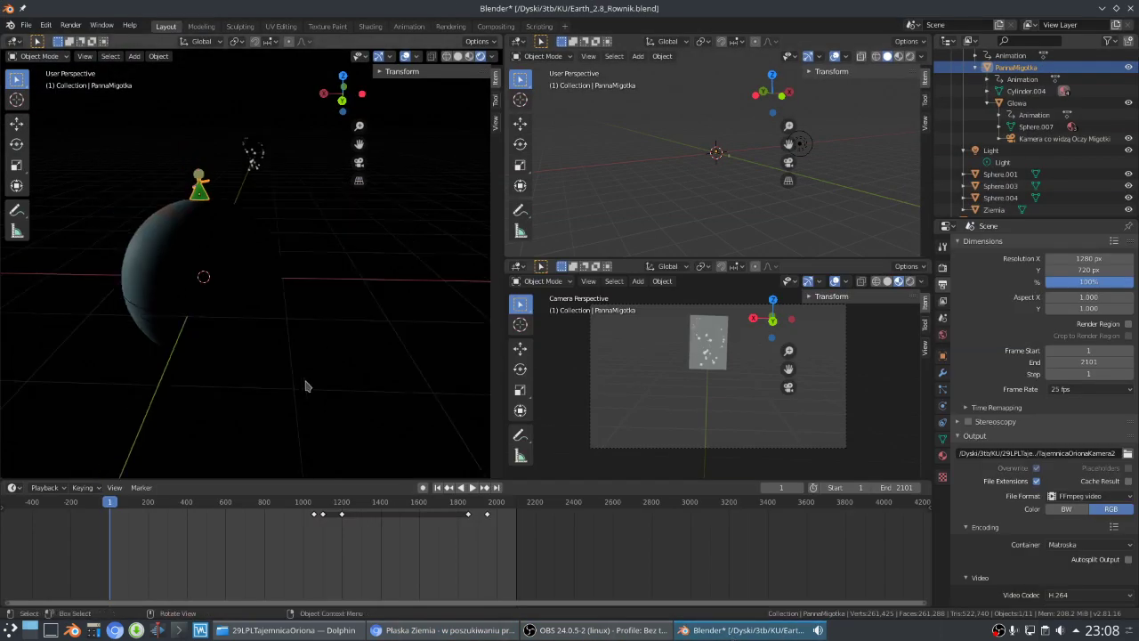
scroll(250, 304, up, 1)
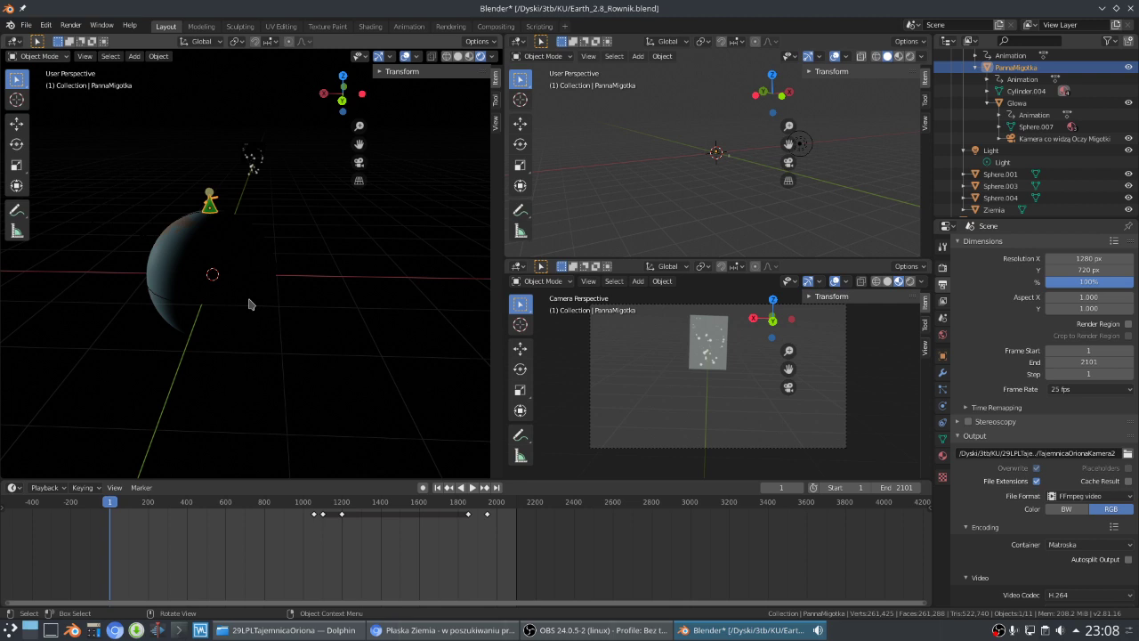
middle_drag(148, 290, 285, 200)
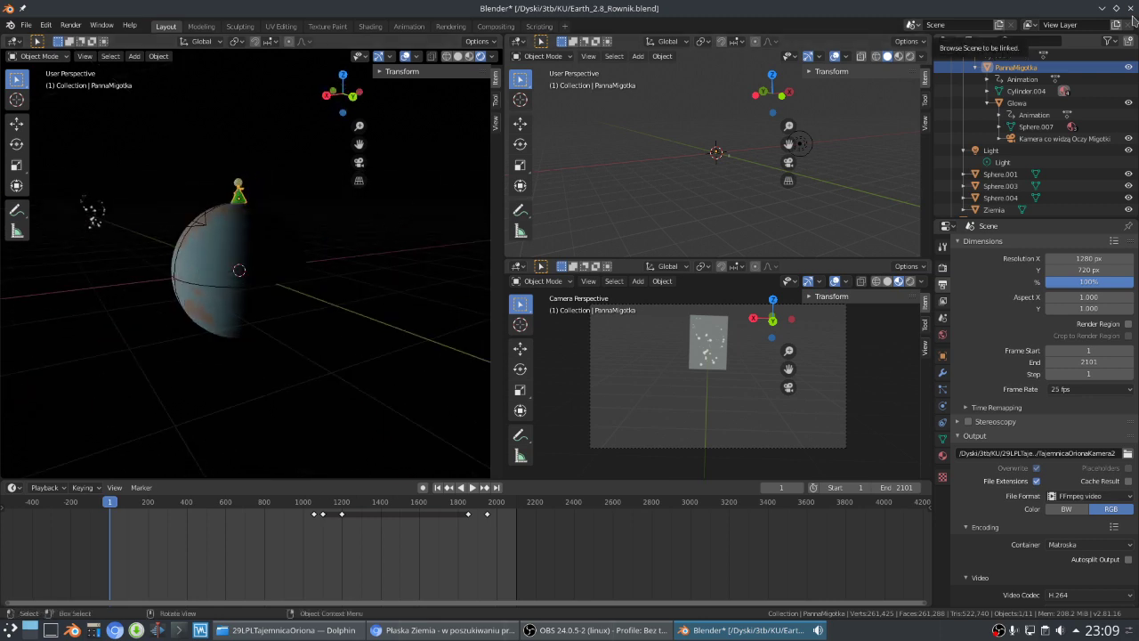
scroll(308, 325, down, 4)
scroll(307, 325, up, 4)
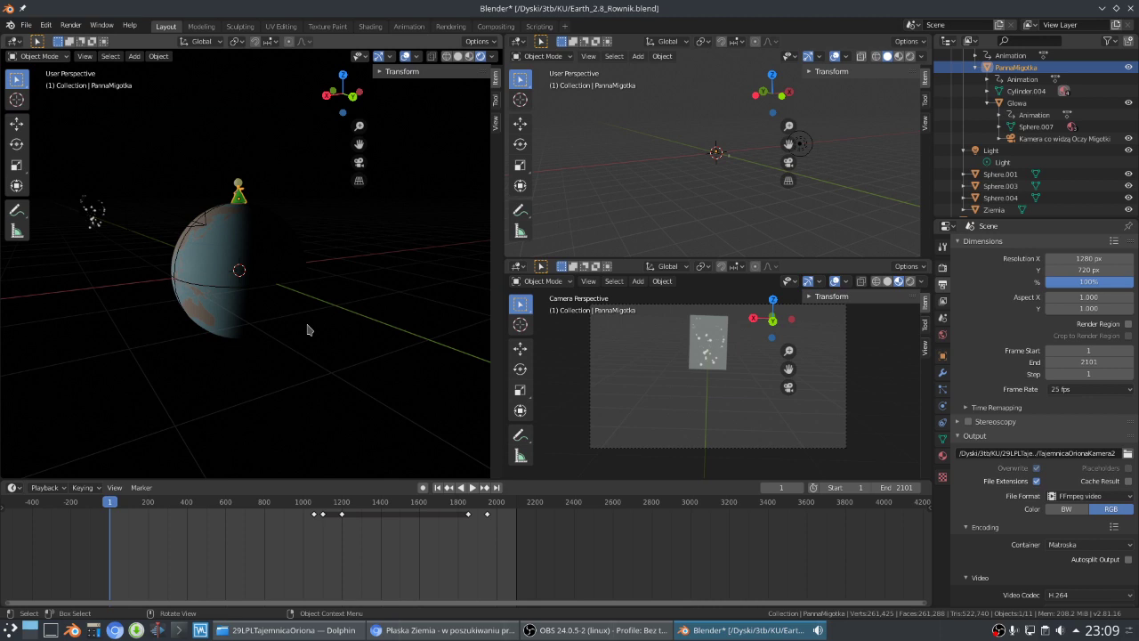
scroll(307, 330, up, 3)
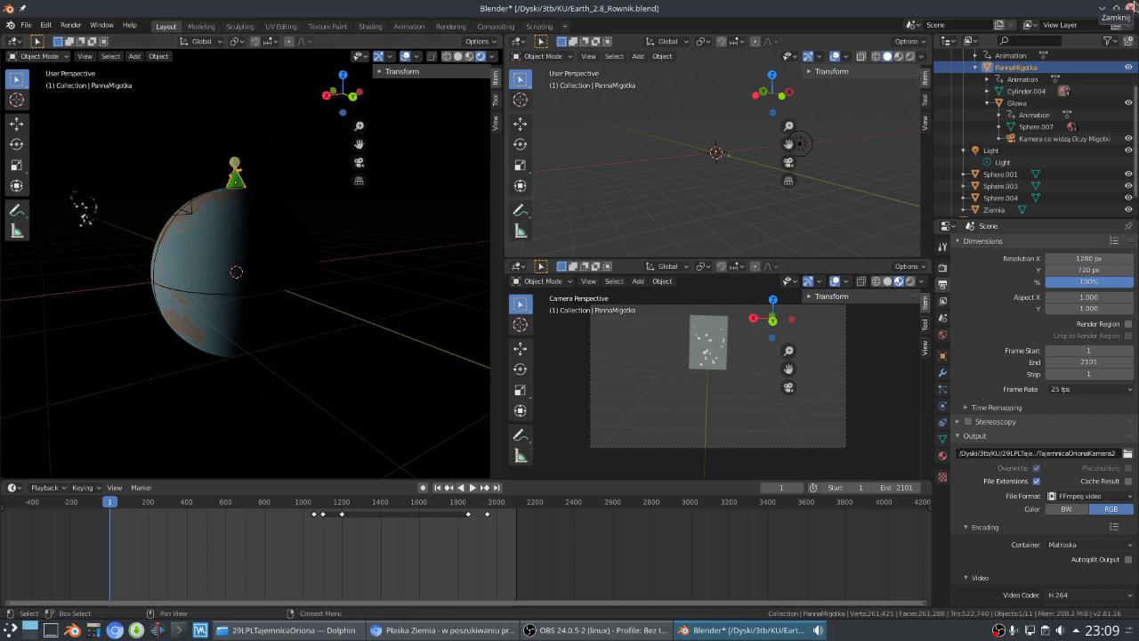
scroll(74, 322, down, 8)
middle_drag(74, 322, 114, 330)
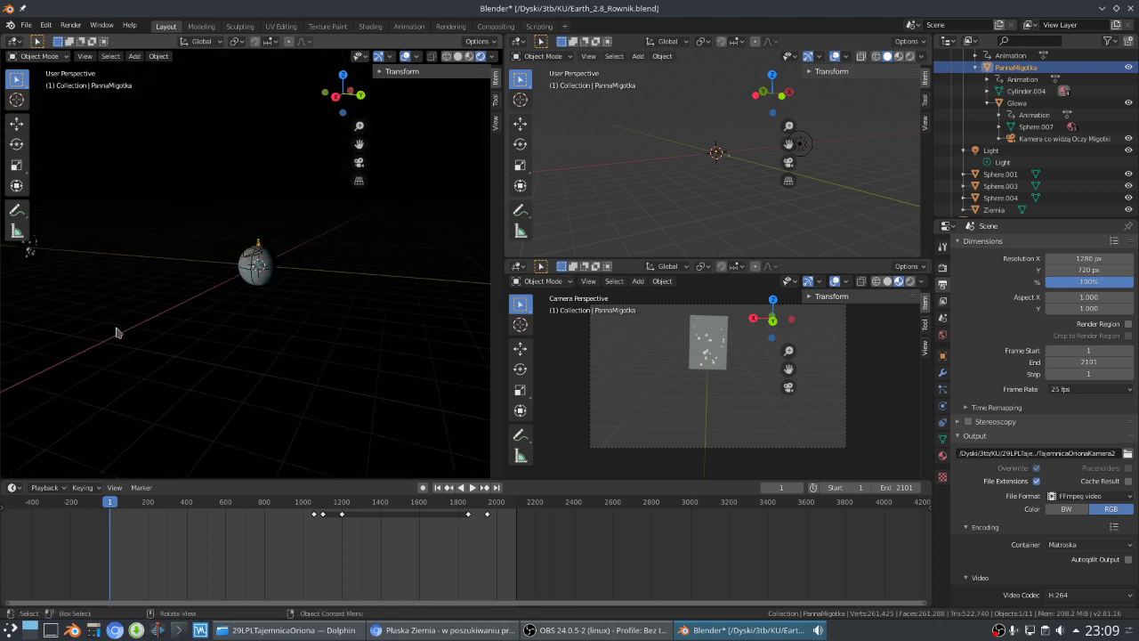
scroll(186, 314, up, 10)
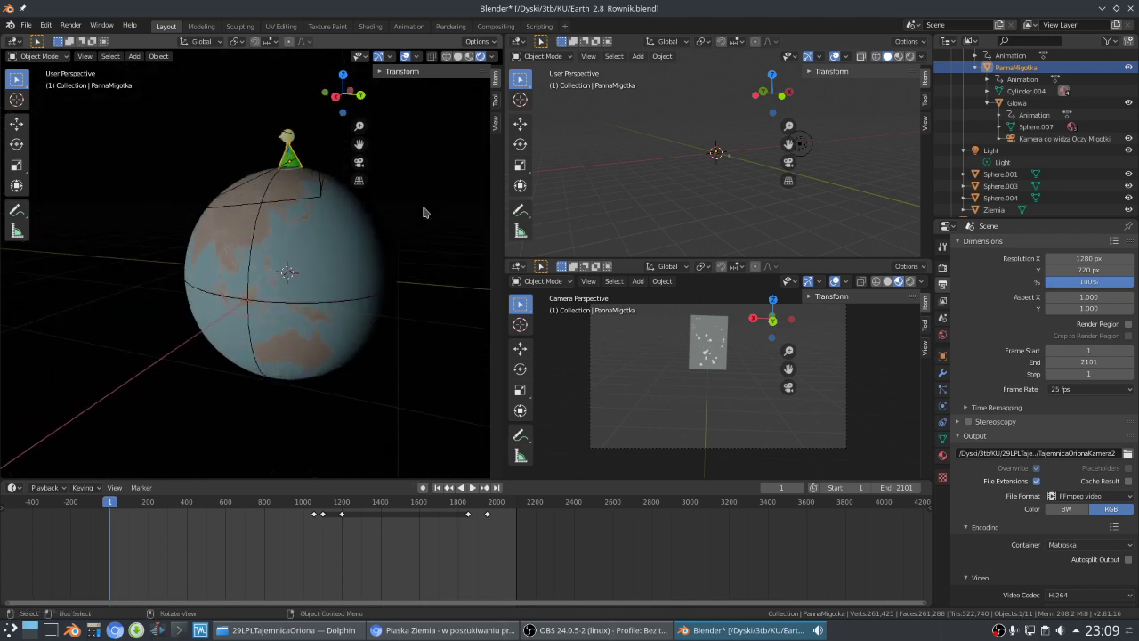
Close Blender without saving the changes to Earth_2.8_Rownik and return to the YouTube video in the browser
click(1130, 9)
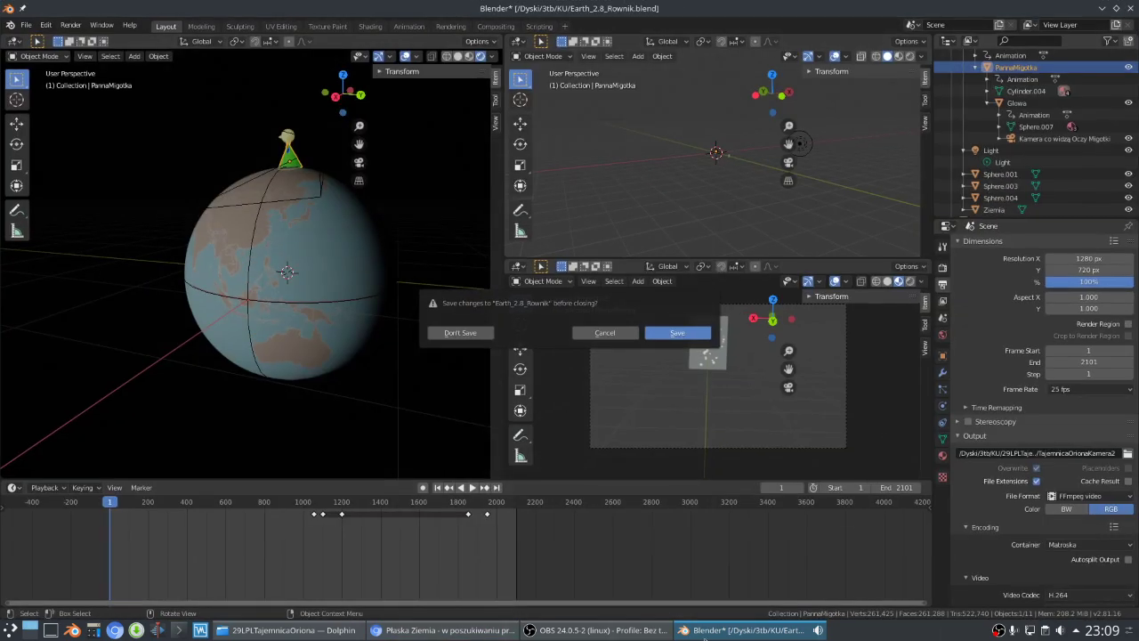
click(461, 335)
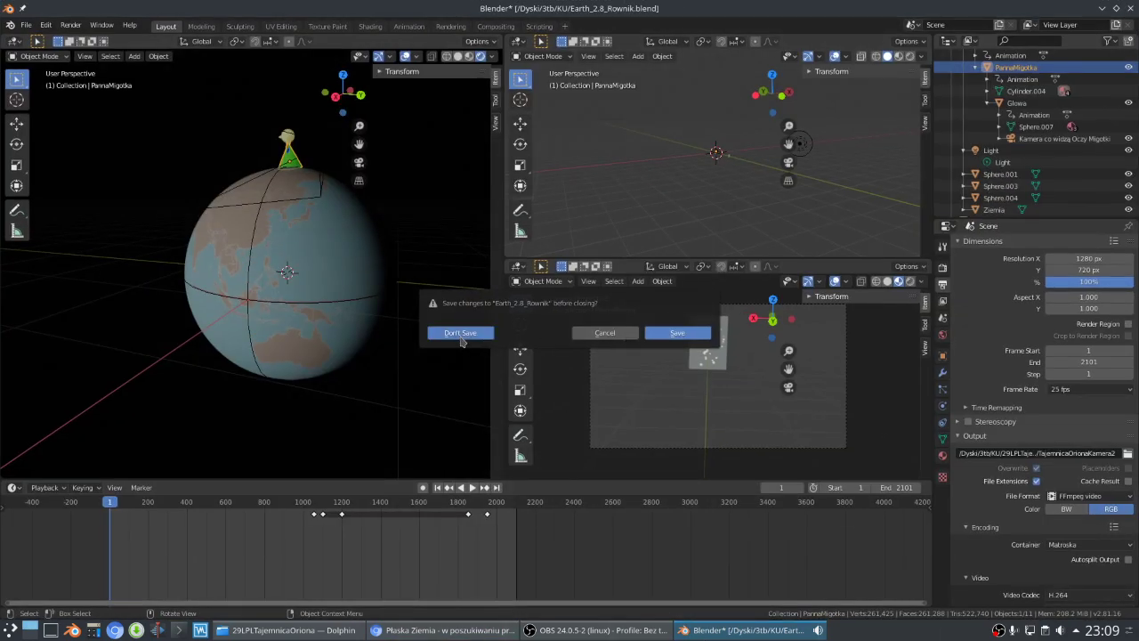
click(445, 630)
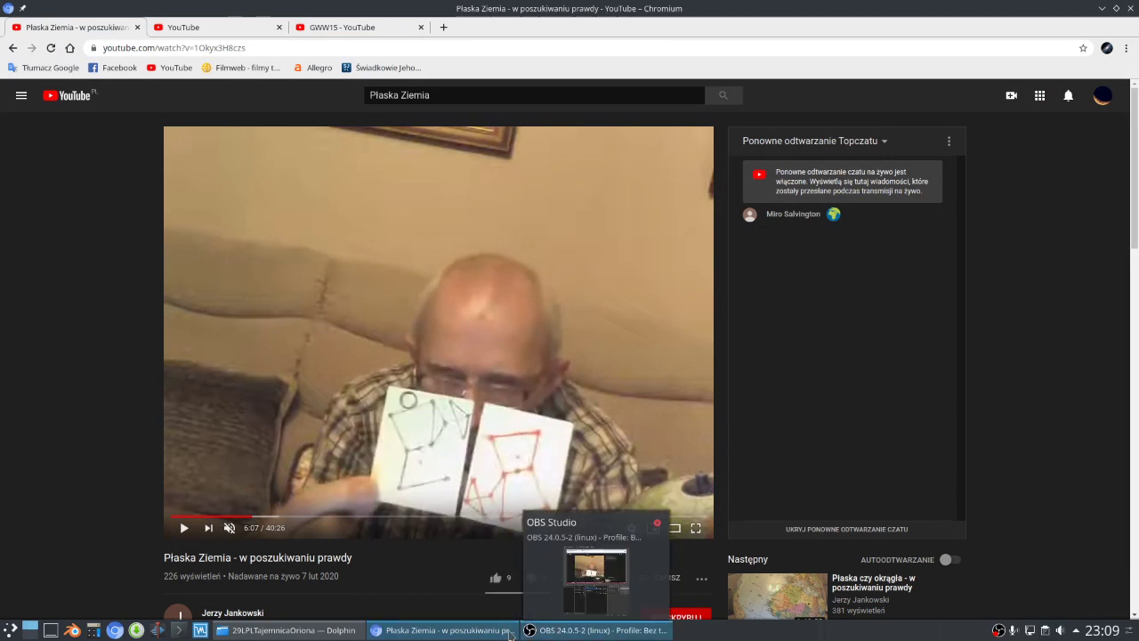
Switch to the Dolphin file manager and play the video TajemnicaOrionaKam1+Kam20001-2100.mkv from the 29LPLTajemnicaOriona folder
click(284, 630)
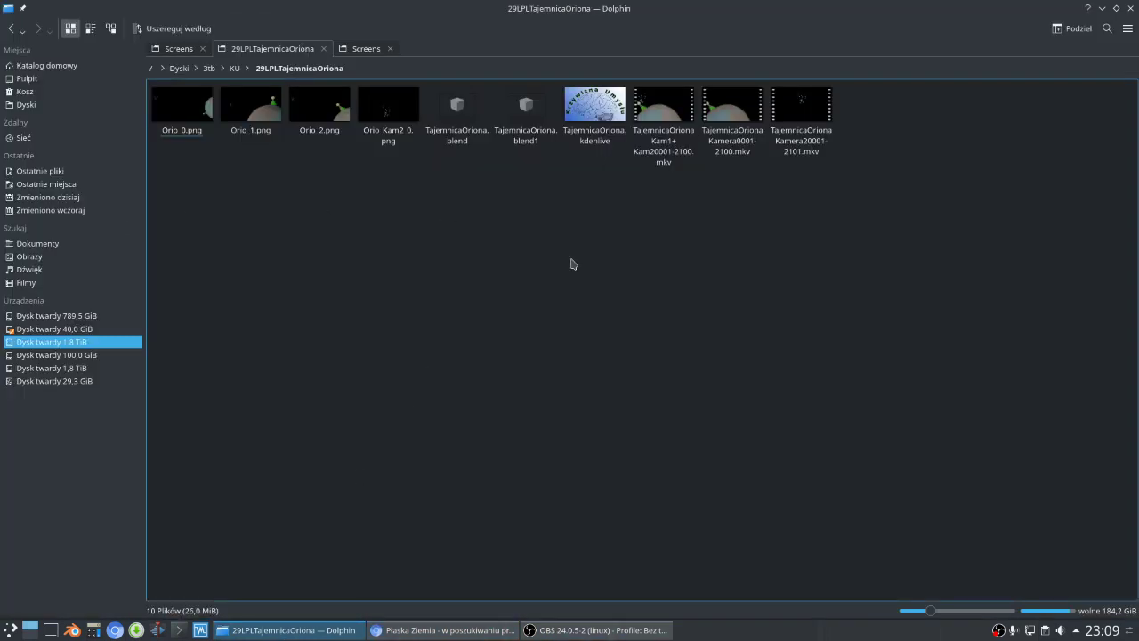
double_click(664, 119)
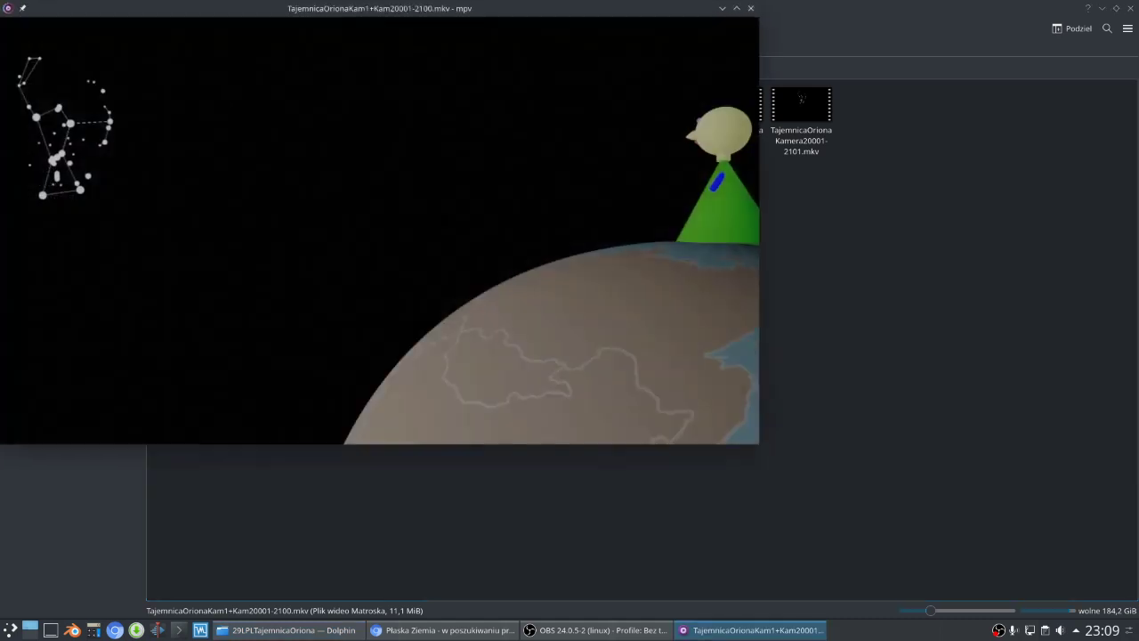
click(757, 630)
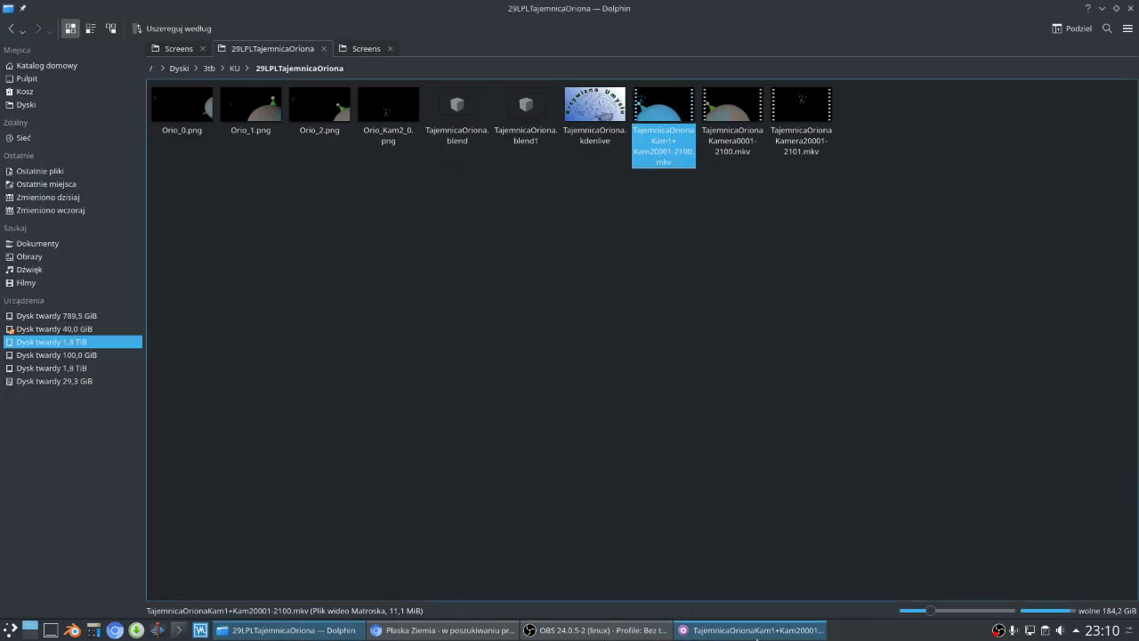
click(756, 630)
Switch to OBS Studio and select the window-capture source in the scene's source list
click(594, 630)
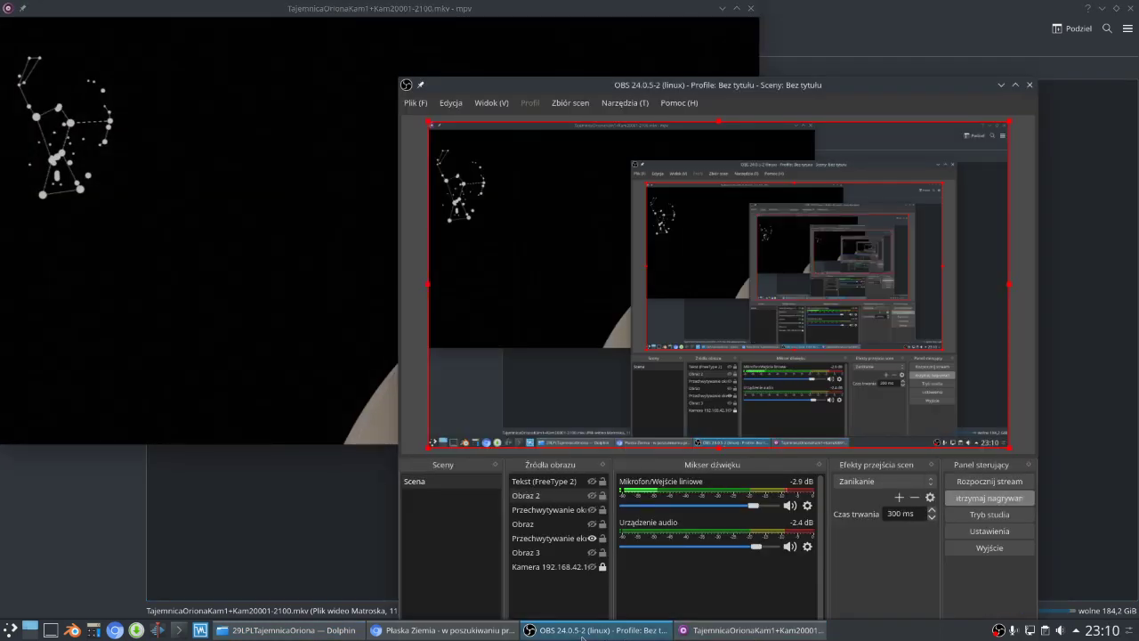
click(538, 512)
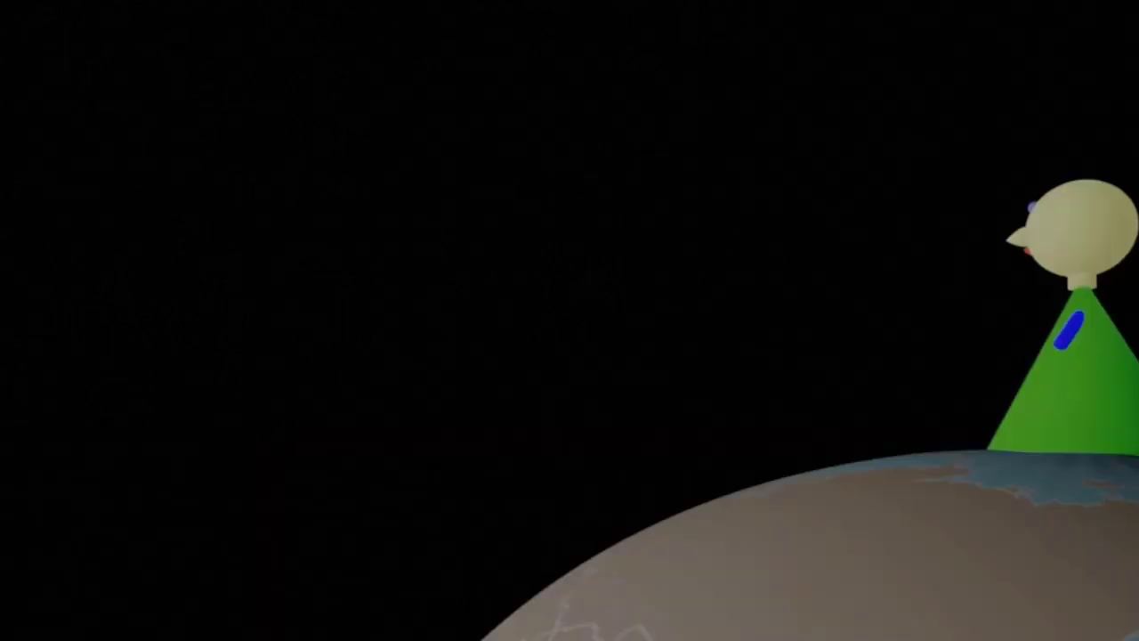